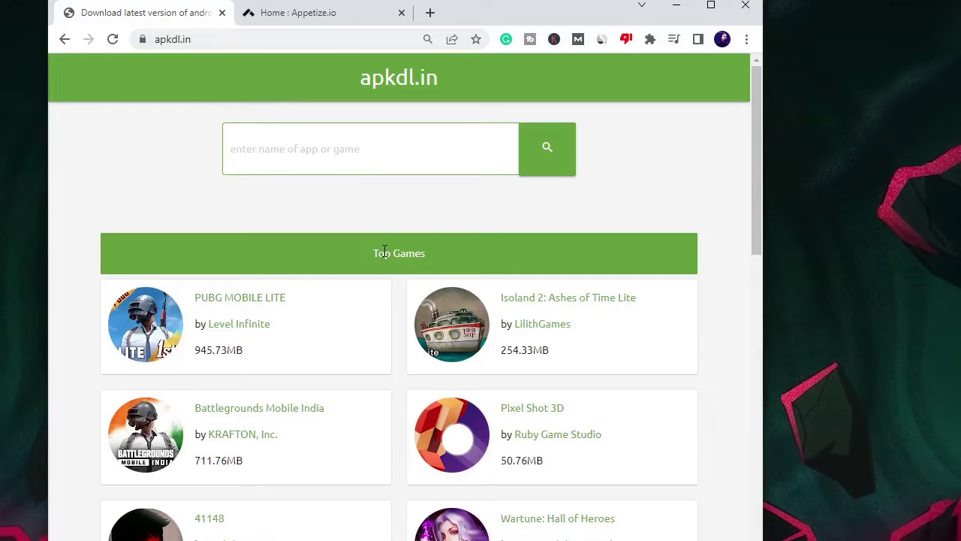
# Step: Browse the Top Games list below the candy crush search results
pyautogui.click(351, 150)
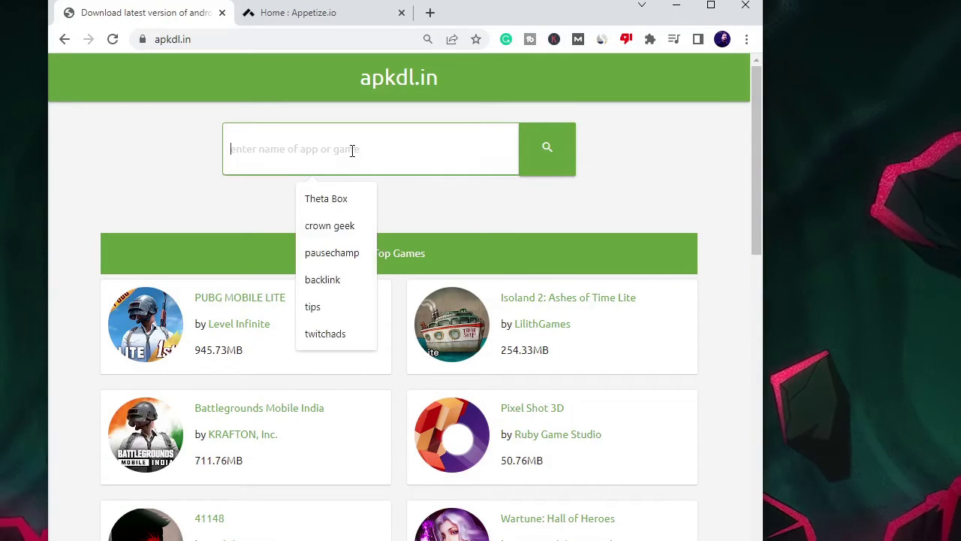
pyautogui.click(405, 191)
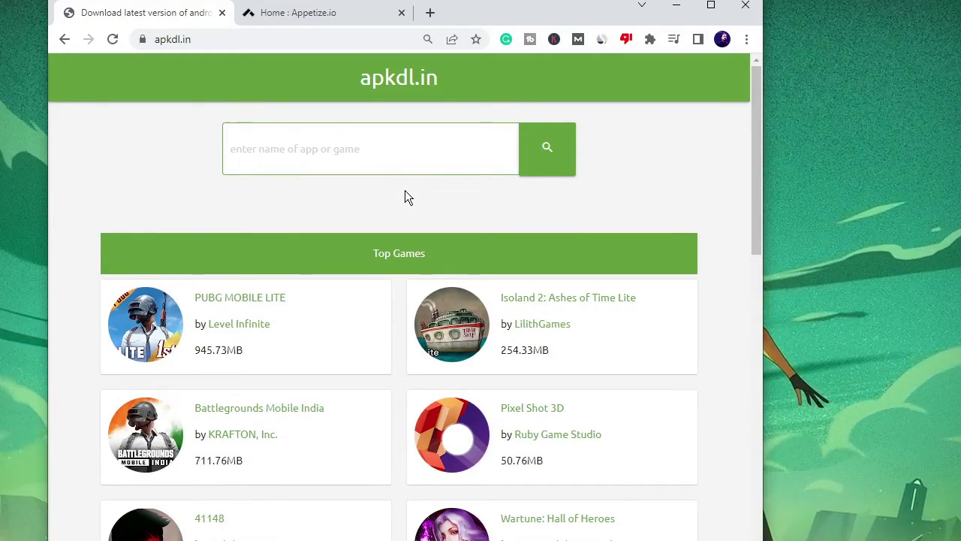
pyautogui.scroll(-3, 335, 336)
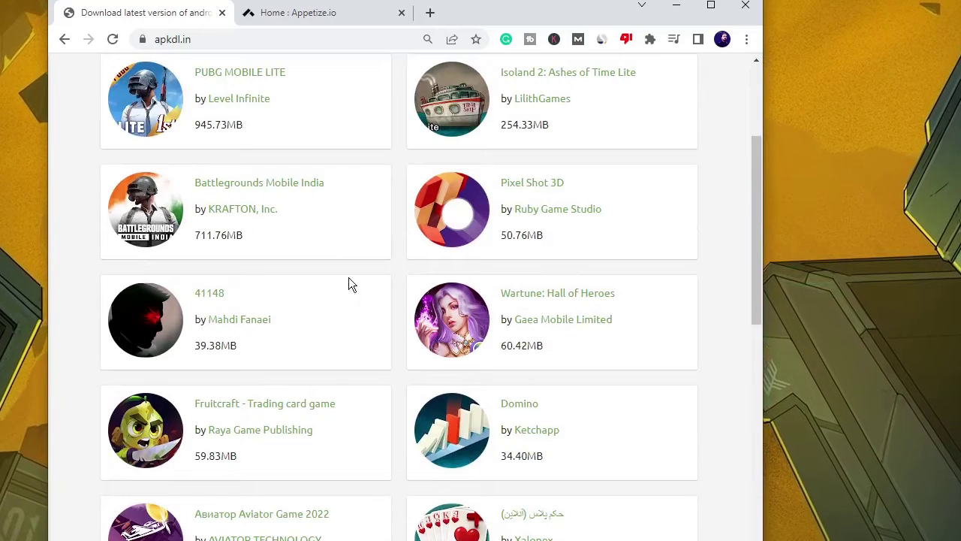
pyautogui.scroll(-1, 342, 323)
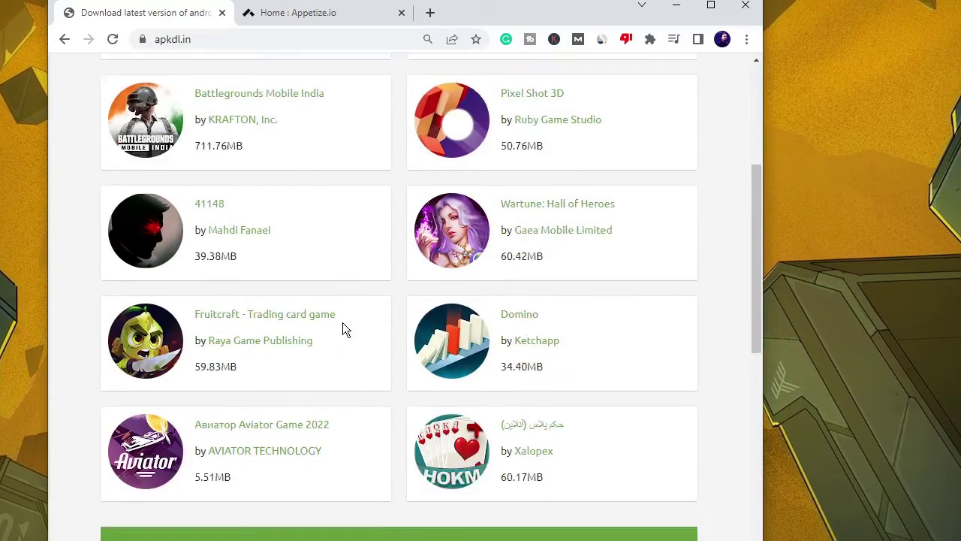
pyautogui.scroll(1, 342, 323)
pyautogui.scroll(3, 342, 322)
# Step: Enter 'kinemaster' as the next apkdl.in search query
pyautogui.click(348, 148)
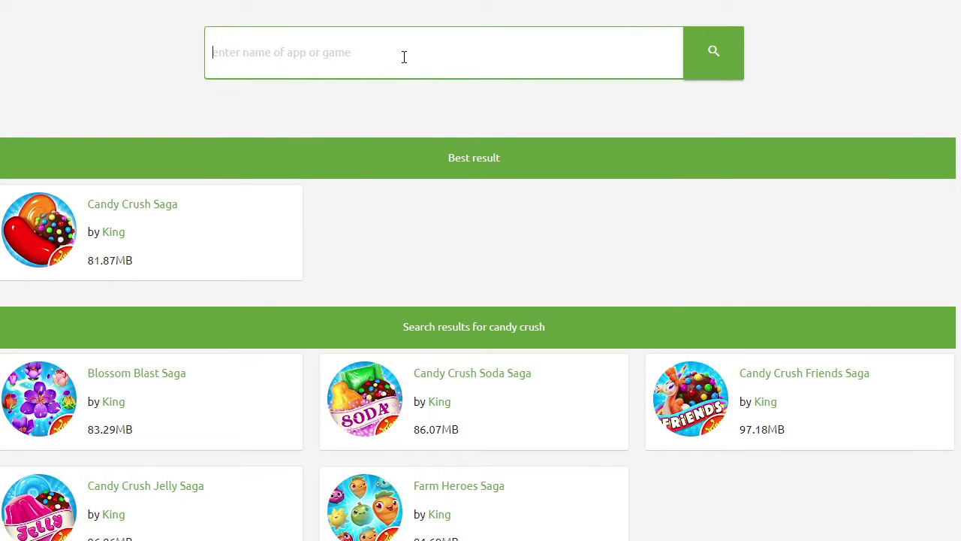
pyautogui.click(404, 57)
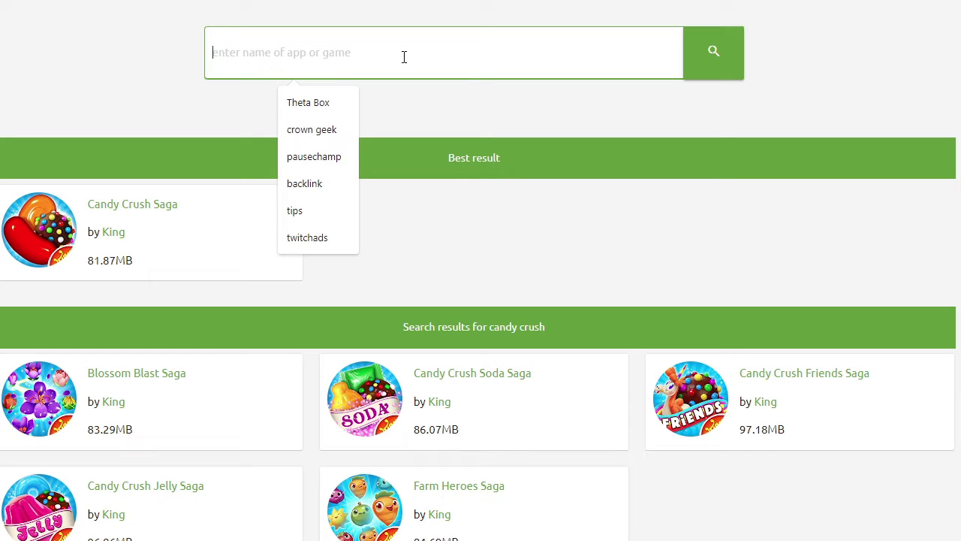
pyautogui.write('kinemaster')
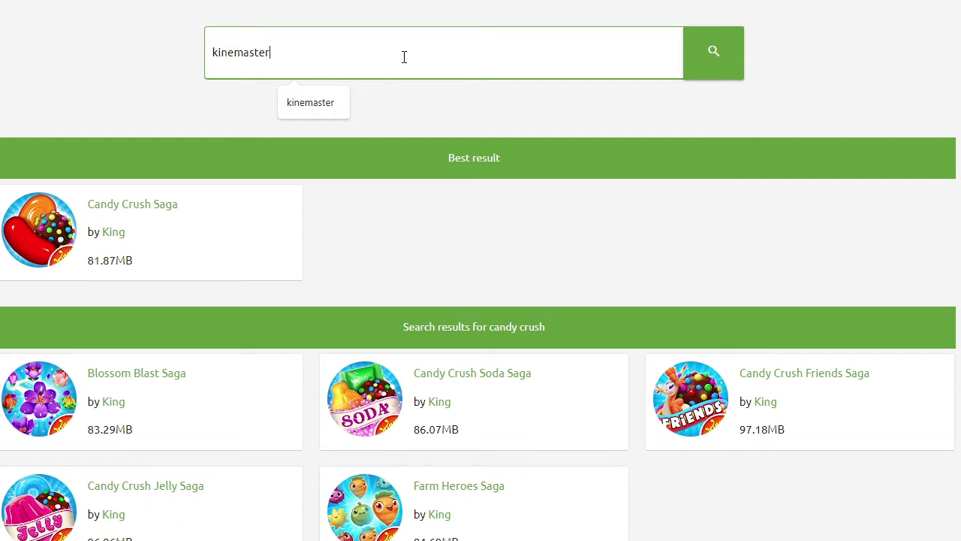
pyautogui.press('Return')
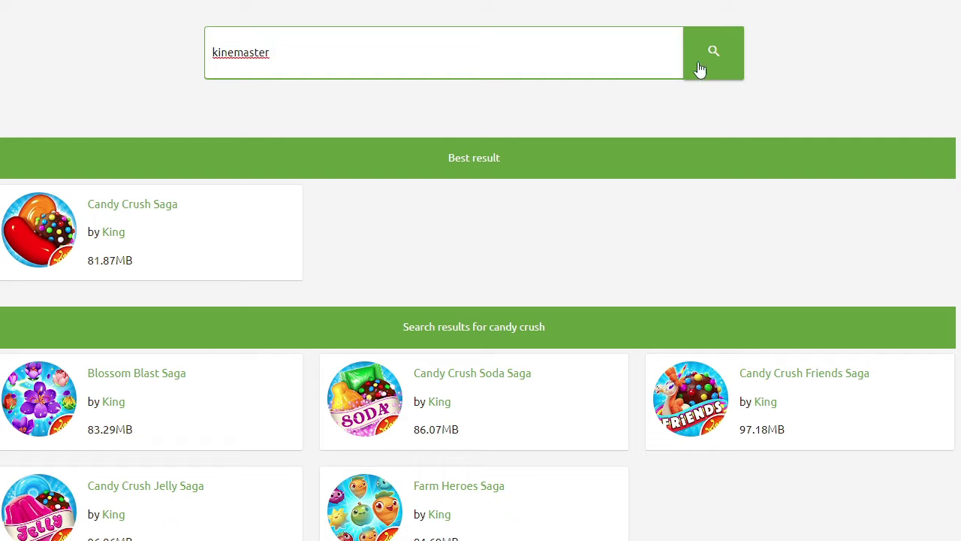
# Step: Search for kinemaster and open the KineMaster - Video Editor page
pyautogui.click(712, 67)
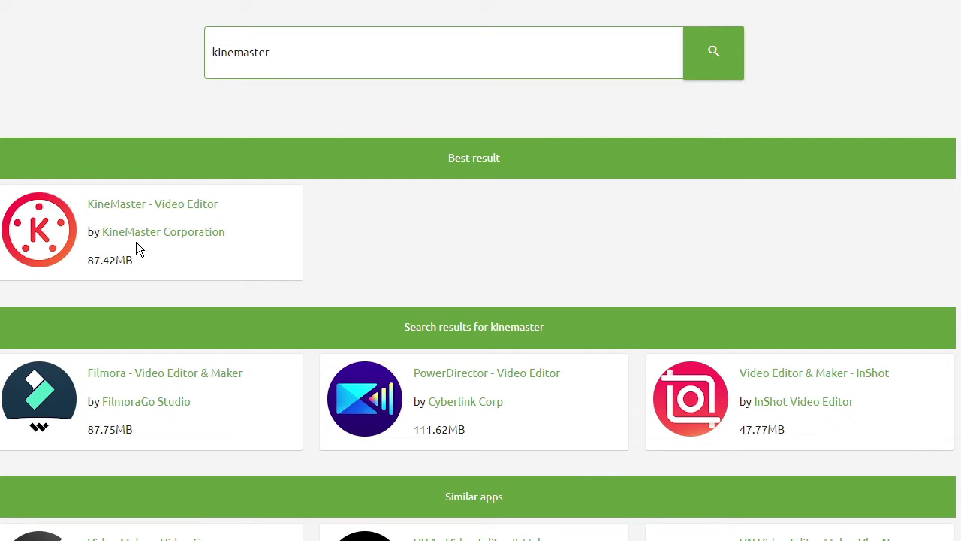
pyautogui.click(155, 208)
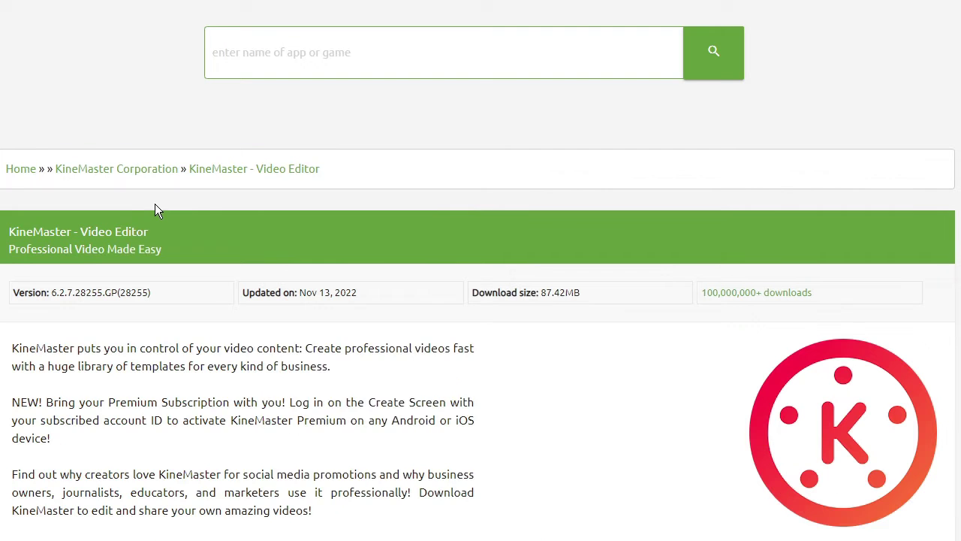
# Step: Reveal KineMaster's APK download links and download the APK file
pyautogui.scroll(-10, 211, 225)
pyautogui.scroll(-5, 229, 224)
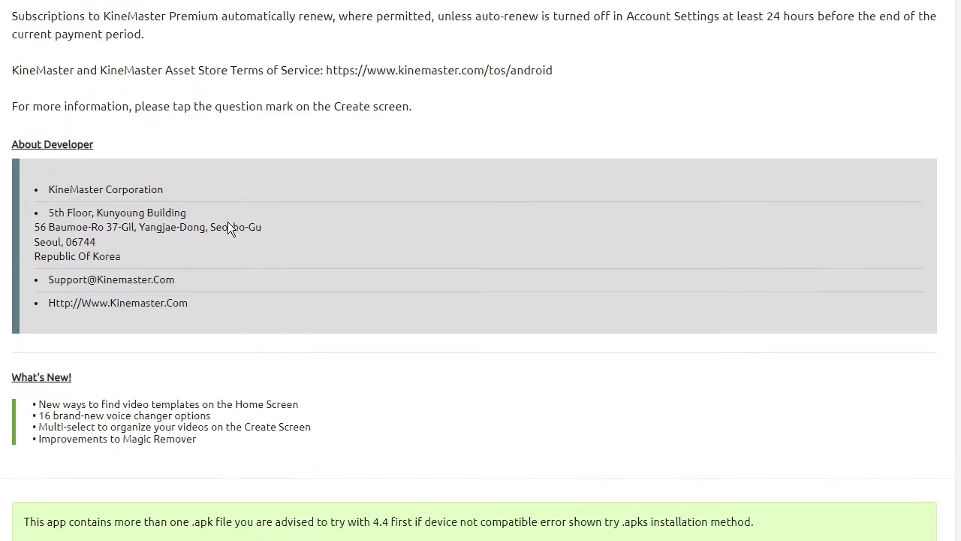
pyautogui.scroll(-6, 229, 223)
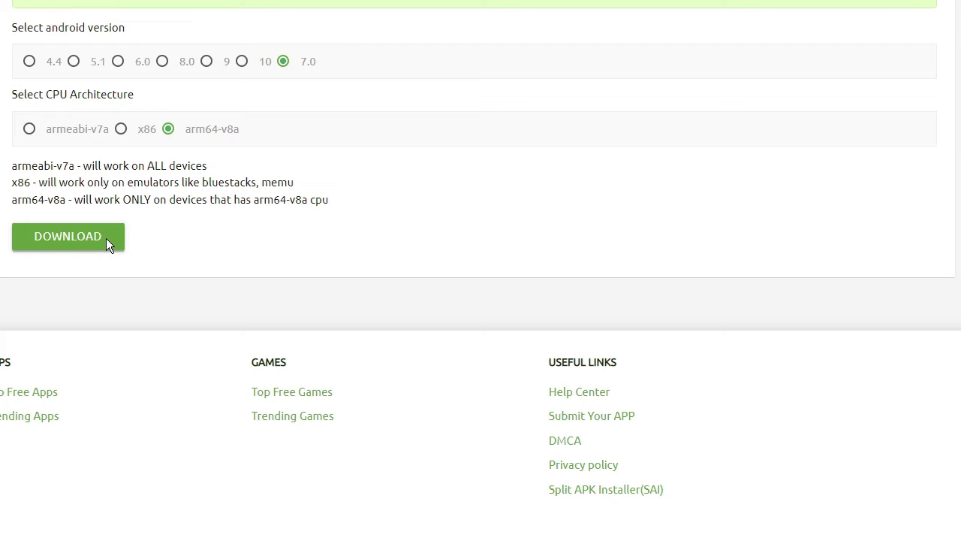
pyautogui.click(106, 238)
pyautogui.scroll(-4, 138, 255)
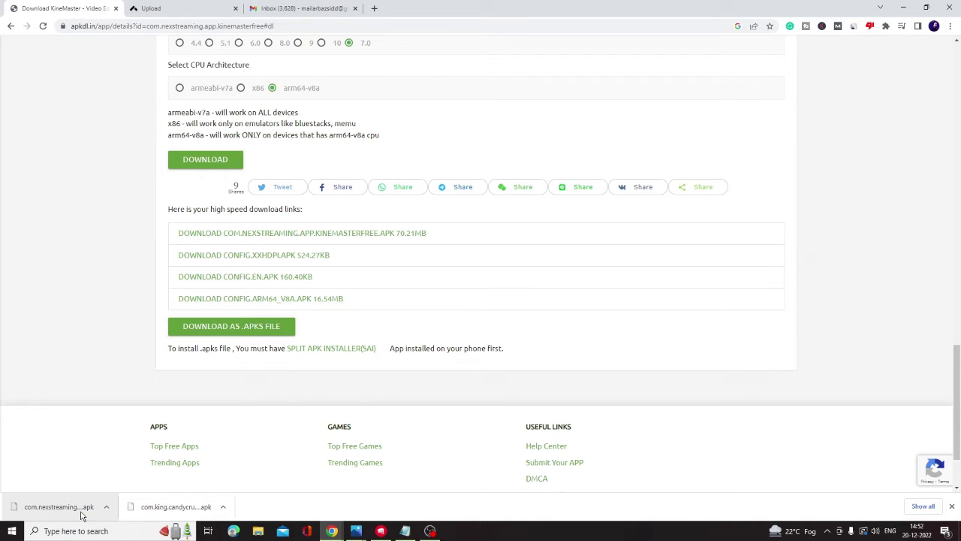
# Step: Upload kinemasterfree (1).apk from Downloads to Appetize.io
pyautogui.click(197, 7)
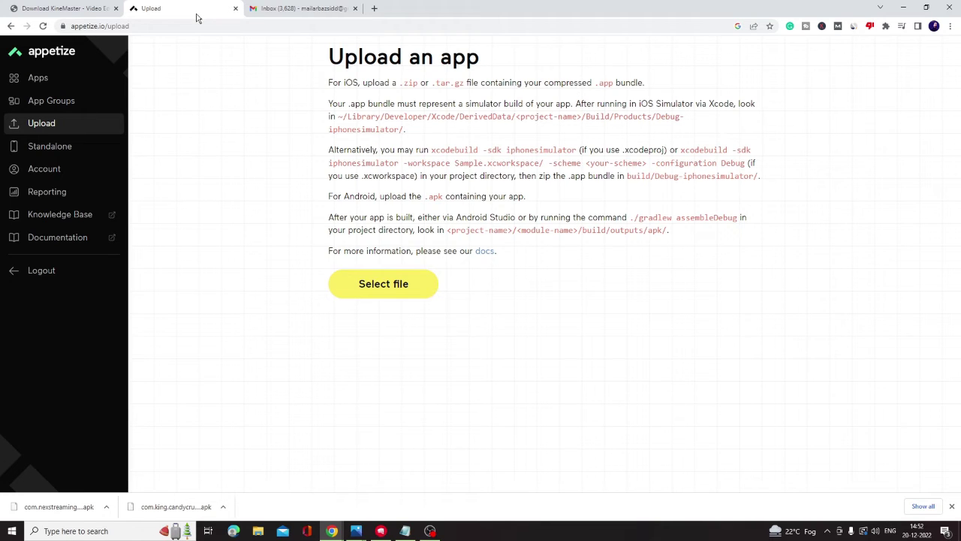
pyautogui.click(397, 294)
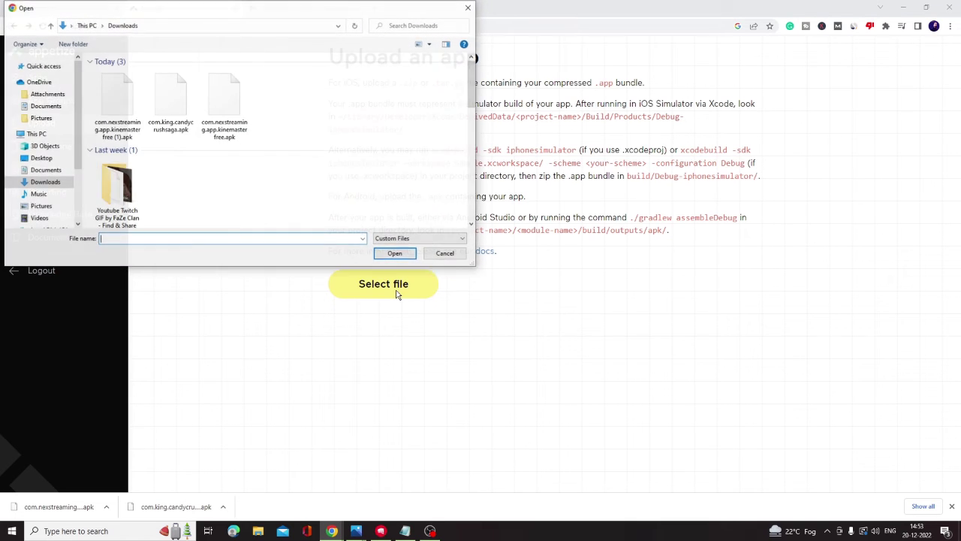
pyautogui.click(117, 102)
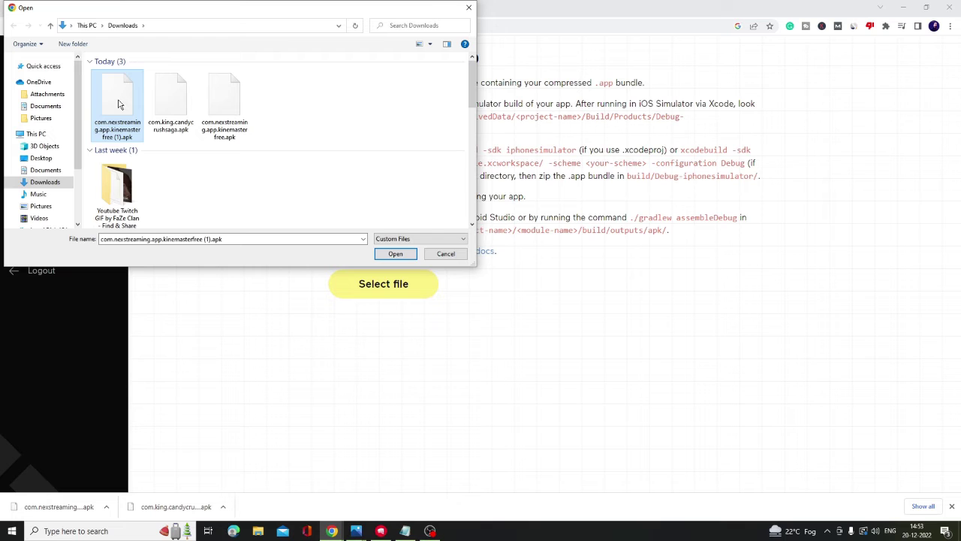
pyautogui.click(383, 254)
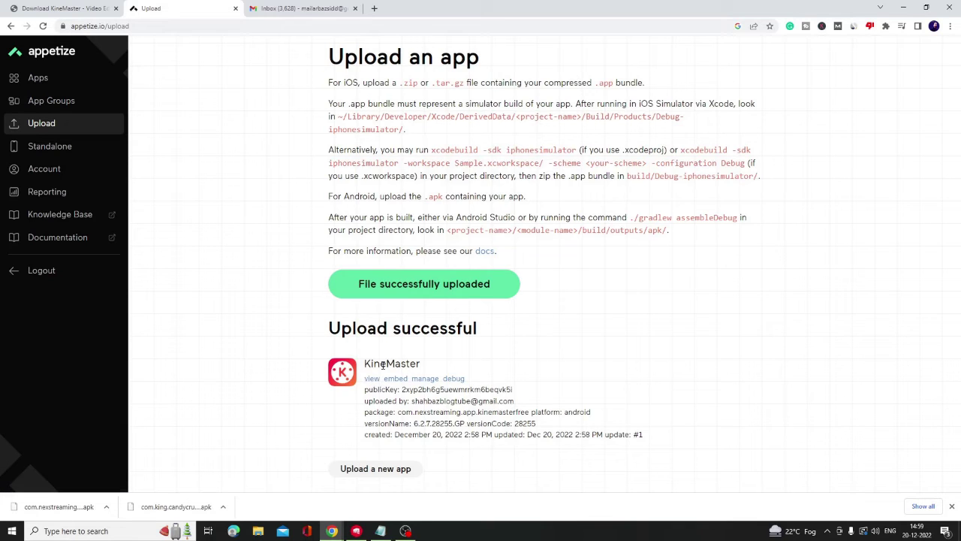
# Step: View the uploaded KineMaster app in the Pixel 4 player at 100% scale
pyautogui.click(371, 381)
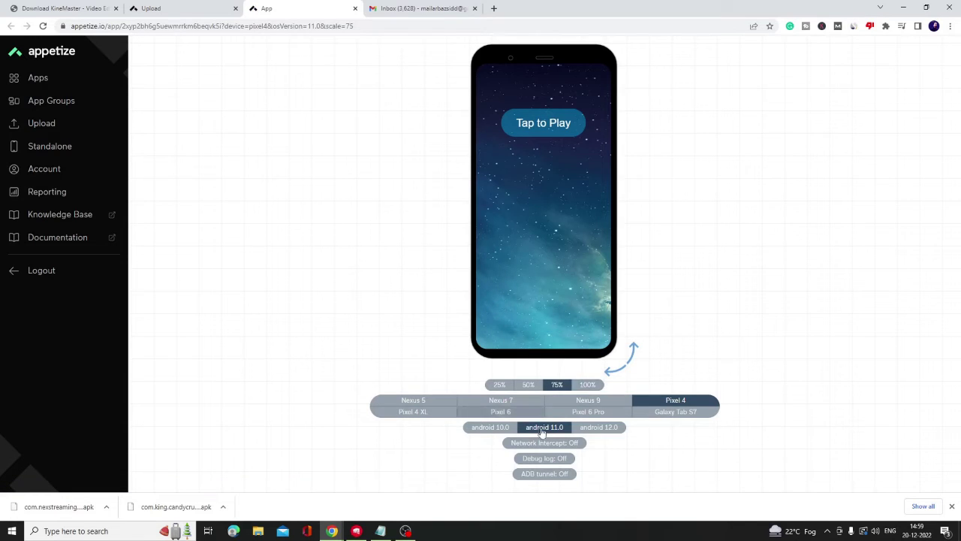
pyautogui.click(585, 385)
pyautogui.scroll(-2, 583, 389)
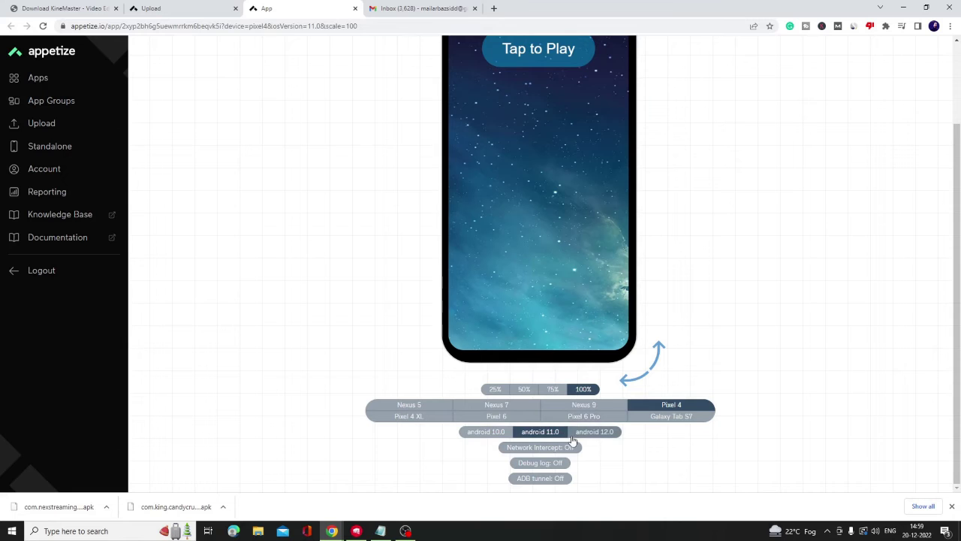
pyautogui.scroll(2, 548, 338)
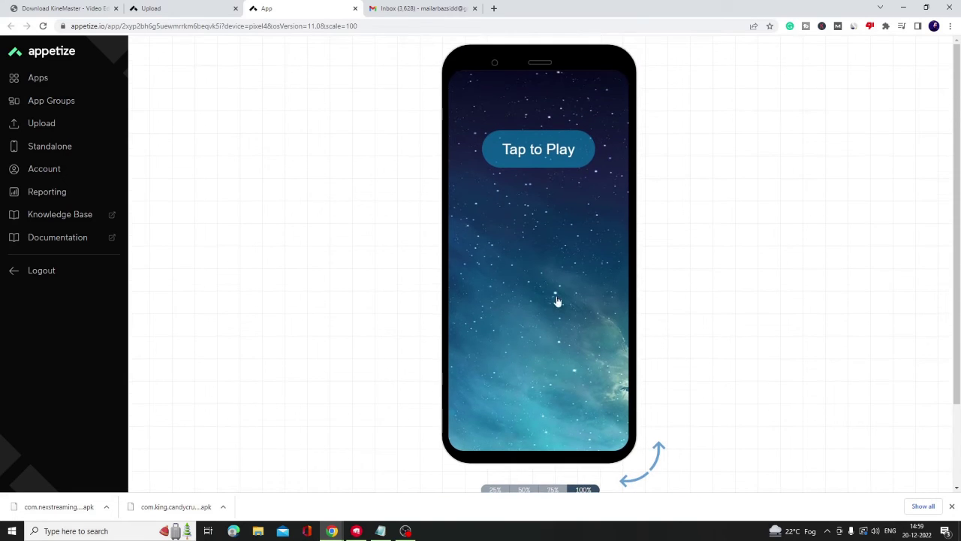
# Step: Tap to Play on the emulated phone and let KineMaster load
pyautogui.click(561, 152)
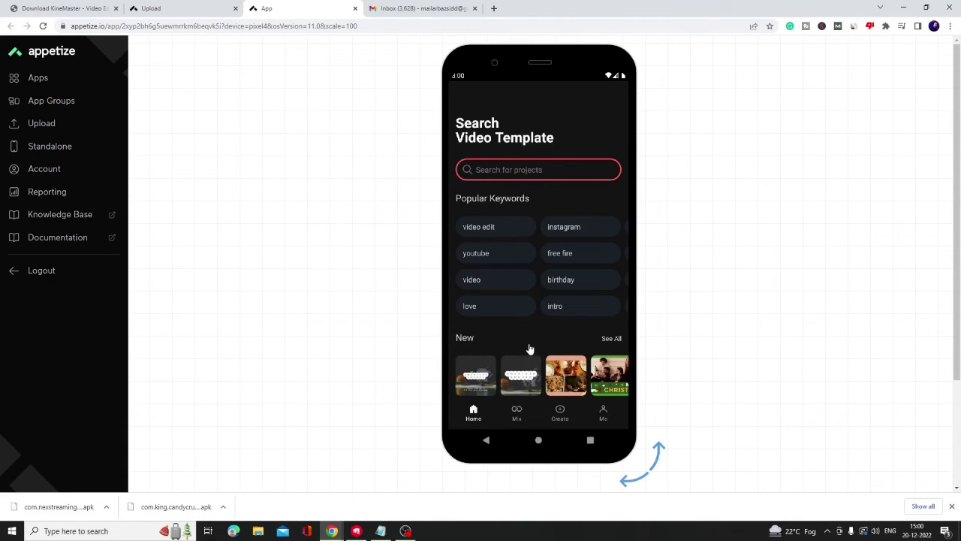
pyautogui.click(659, 458)
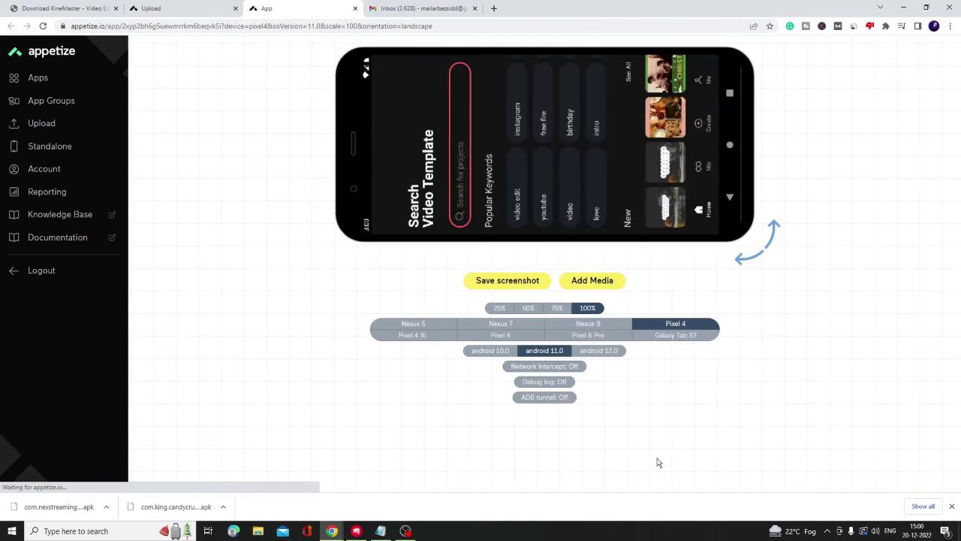
pyautogui.click(776, 241)
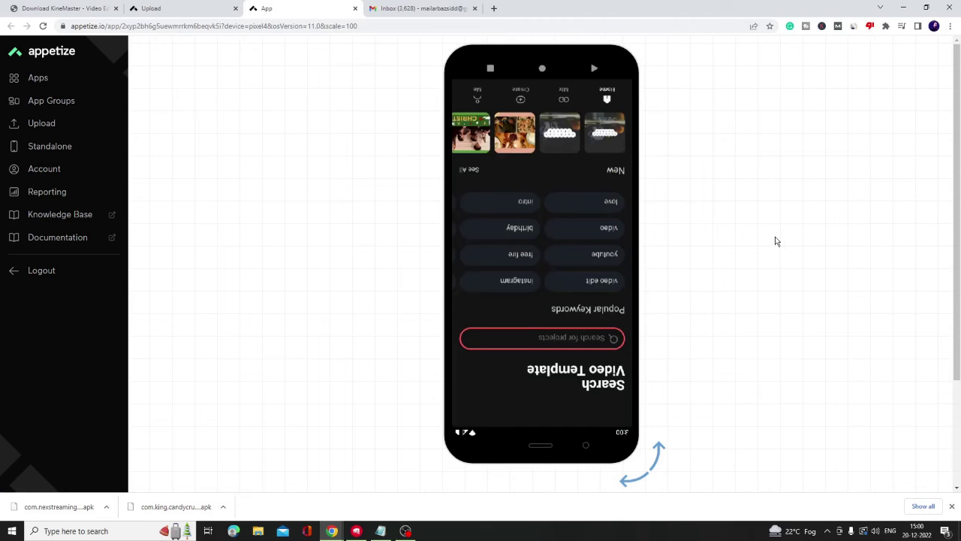
pyautogui.click(636, 475)
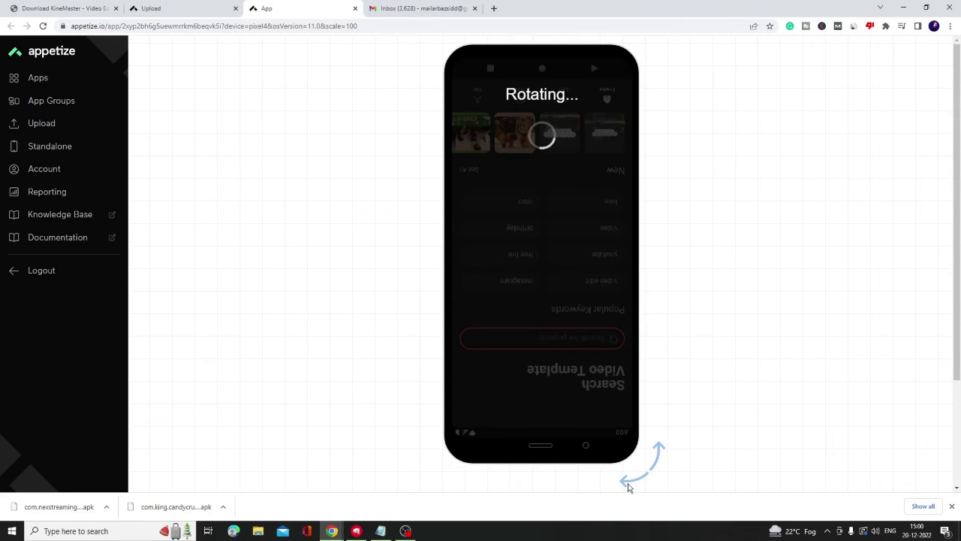